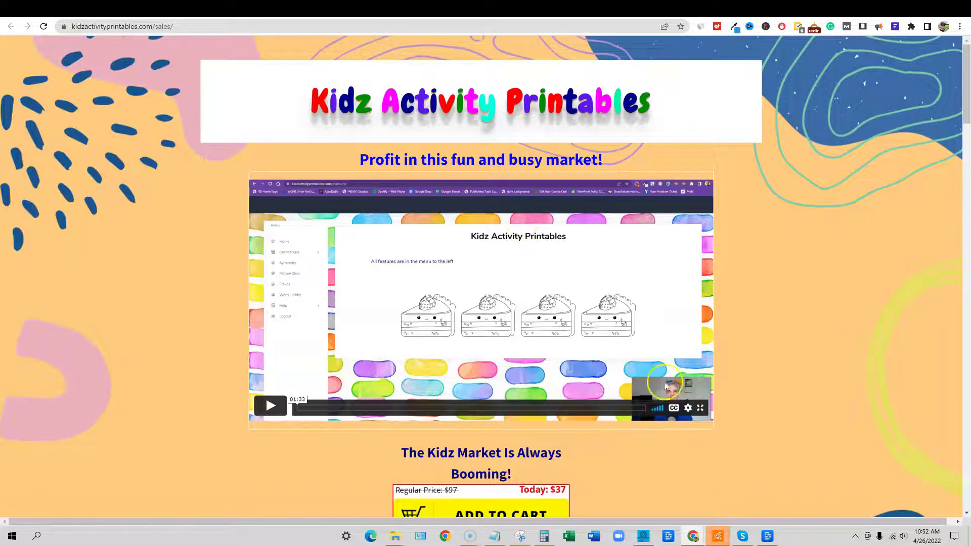
pyautogui.scroll(-4, 734, 304)
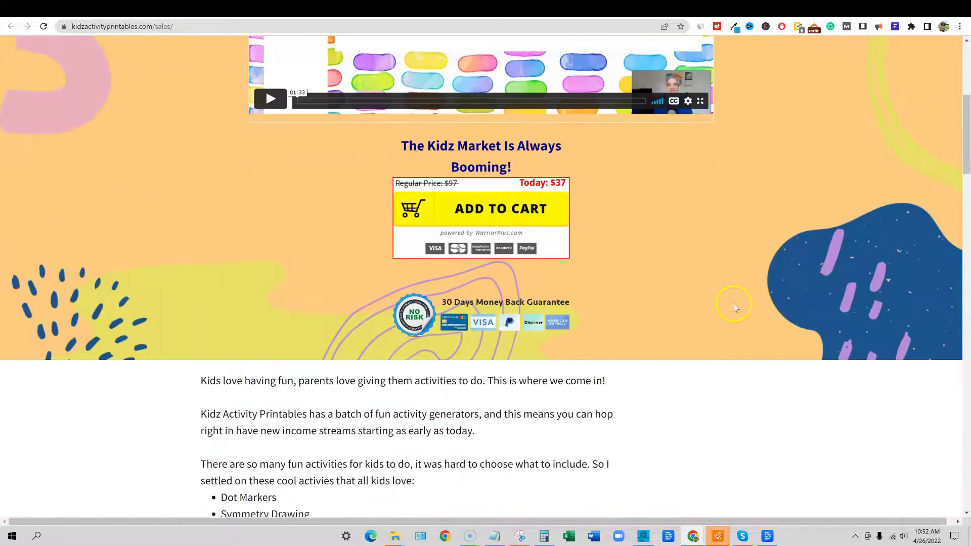
pyautogui.scroll(-3, 733, 304)
pyautogui.scroll(-2, 734, 308)
pyautogui.scroll(2, 733, 308)
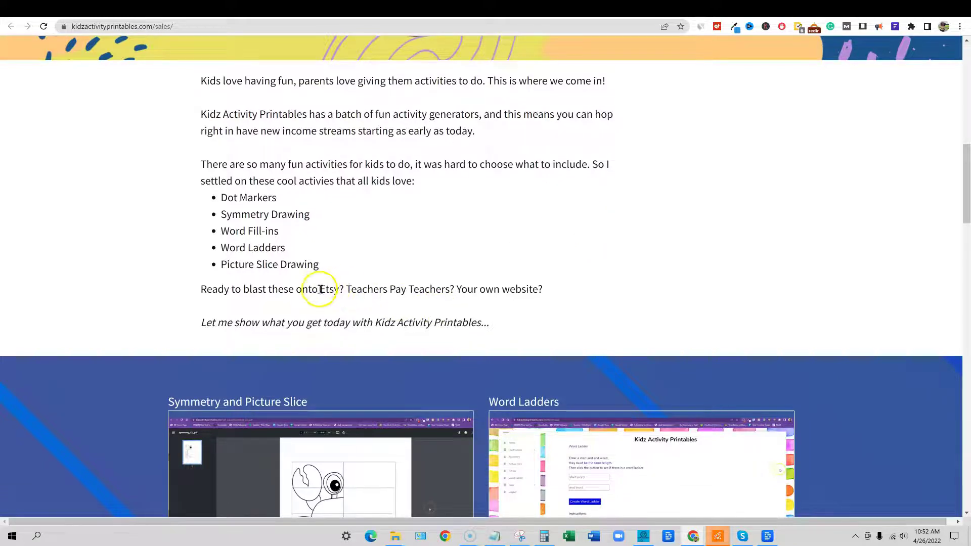
# Step: Highlight the selling-platforms question naming Etsy, Teachers Pay Teachers and your own website
pyautogui.moveTo(319, 289); pyautogui.dragTo(435, 291)
pyautogui.click(560, 289)
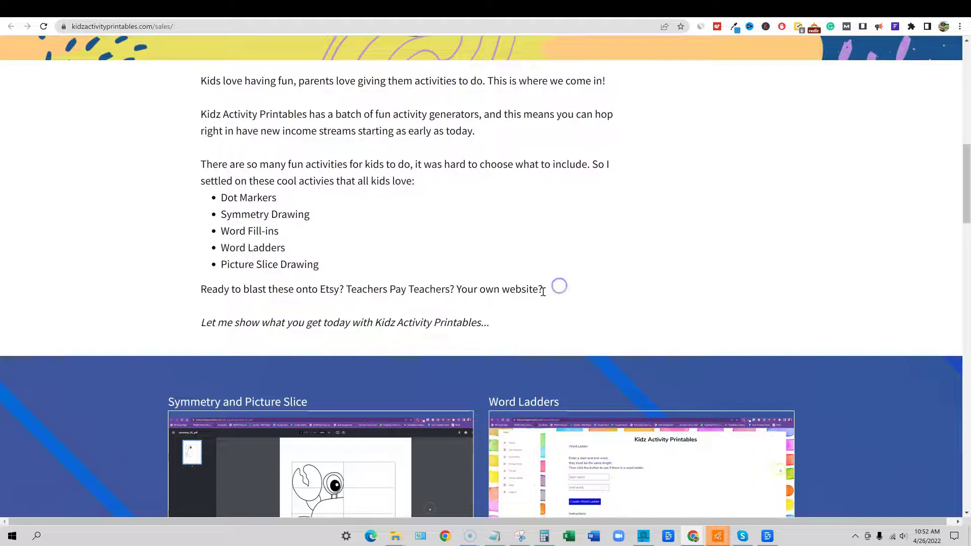
pyautogui.moveTo(456, 289); pyautogui.dragTo(548, 289)
pyautogui.click(536, 290)
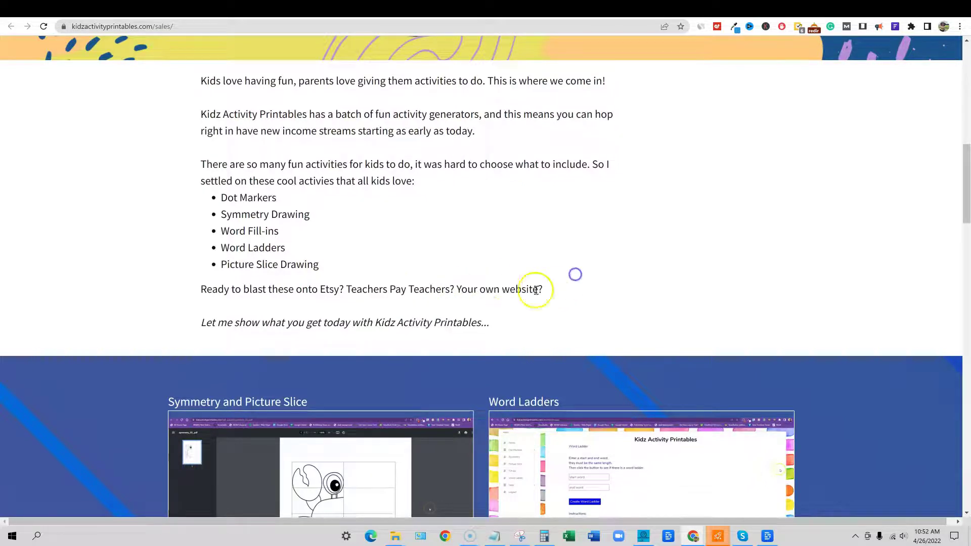
pyautogui.scroll(-1, 533, 270)
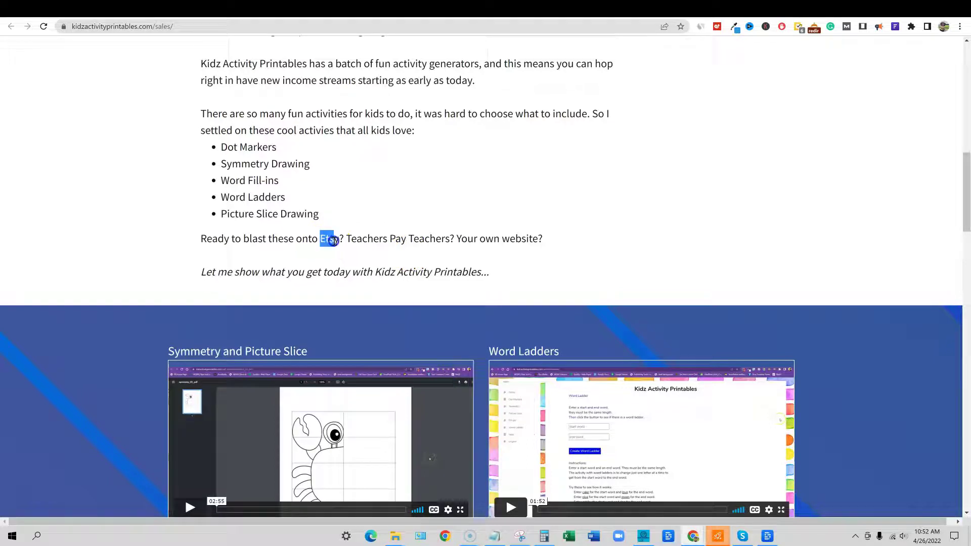
pyautogui.click(349, 239)
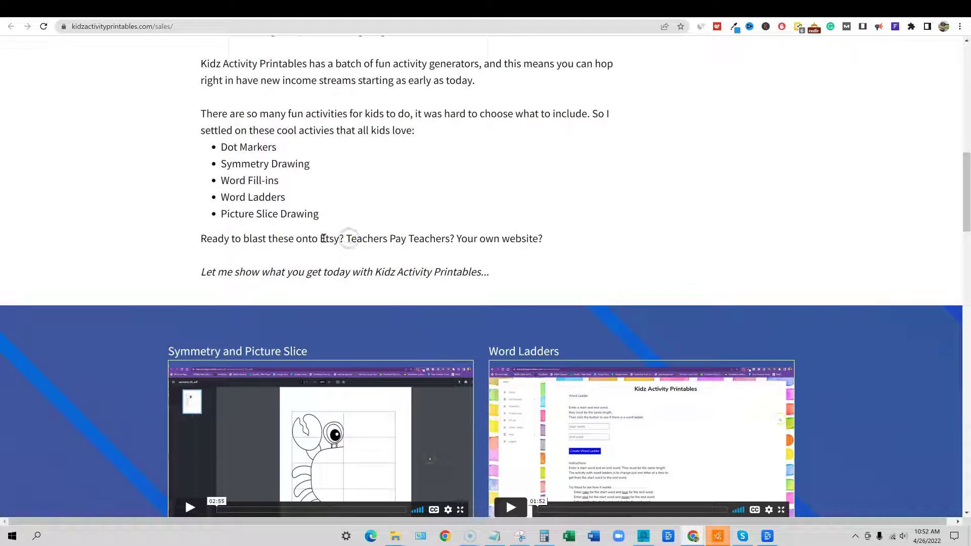
pyautogui.moveTo(321, 238); pyautogui.dragTo(566, 244)
pyautogui.click(347, 239)
pyautogui.moveTo(321, 238); pyautogui.dragTo(536, 240)
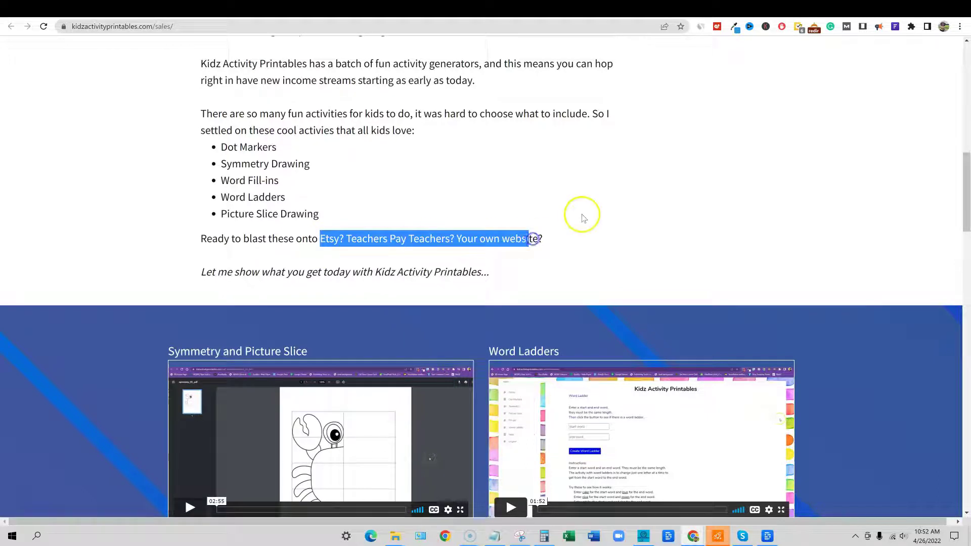
pyautogui.click(582, 214)
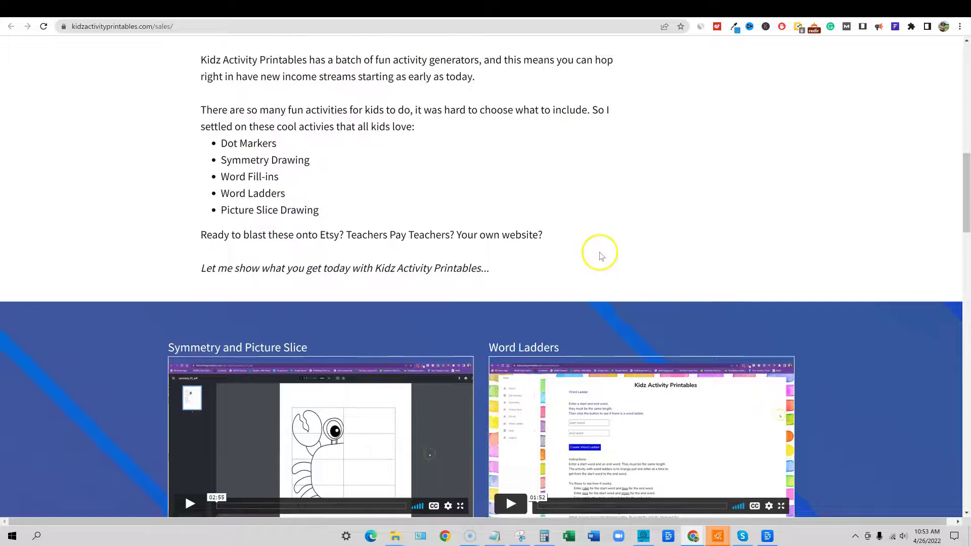
pyautogui.scroll(-3, 612, 251)
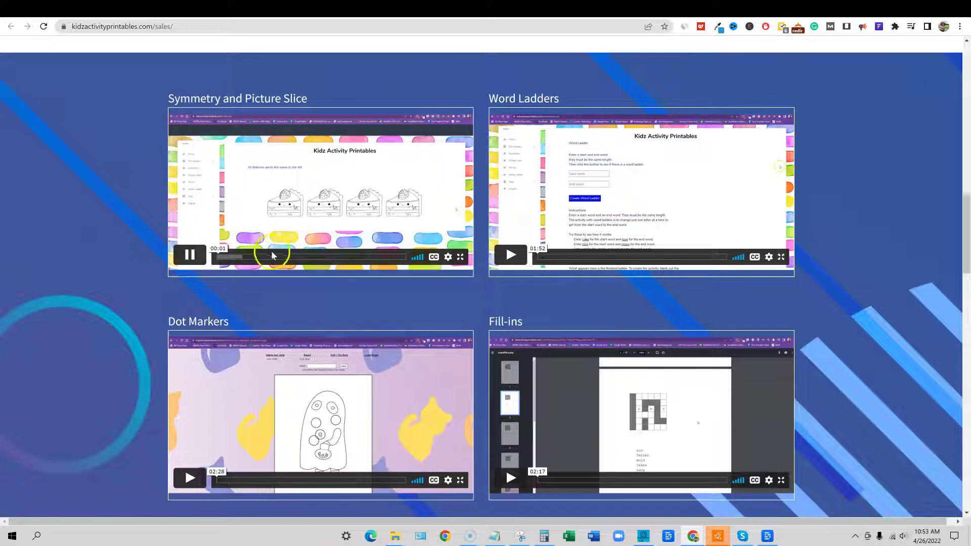
# Step: Skip the full-screen Symmetry demo ahead to its results page
pyautogui.click(447, 257)
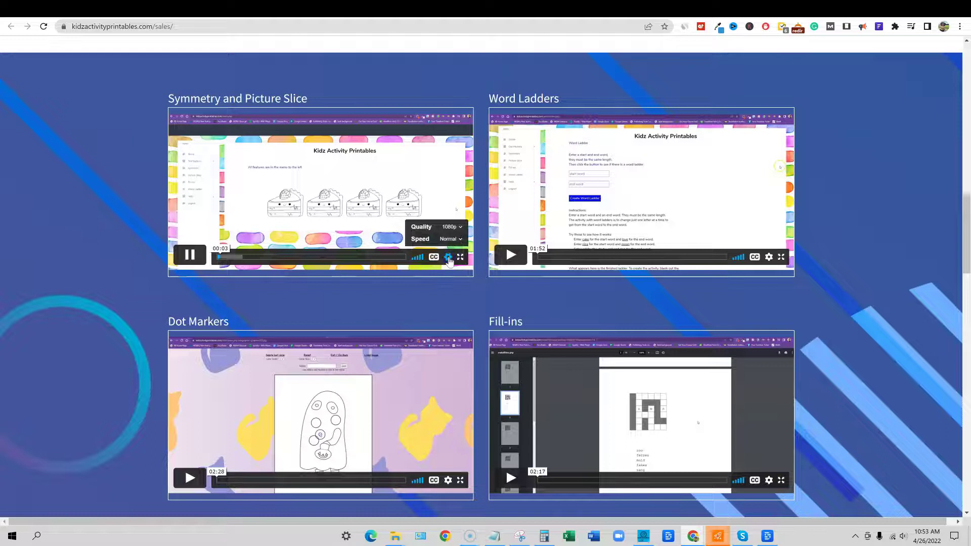
pyautogui.click(449, 261)
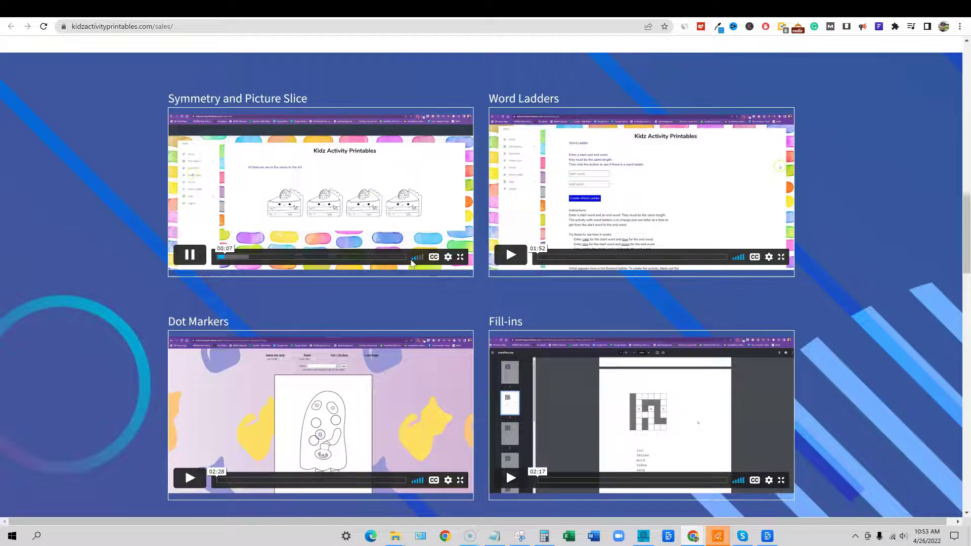
pyautogui.click(460, 256)
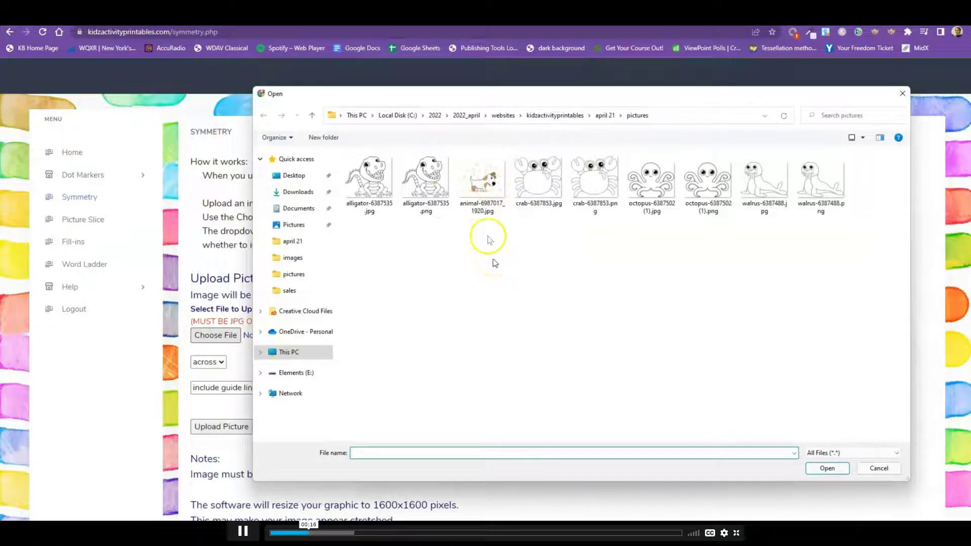
pyautogui.click(363, 533)
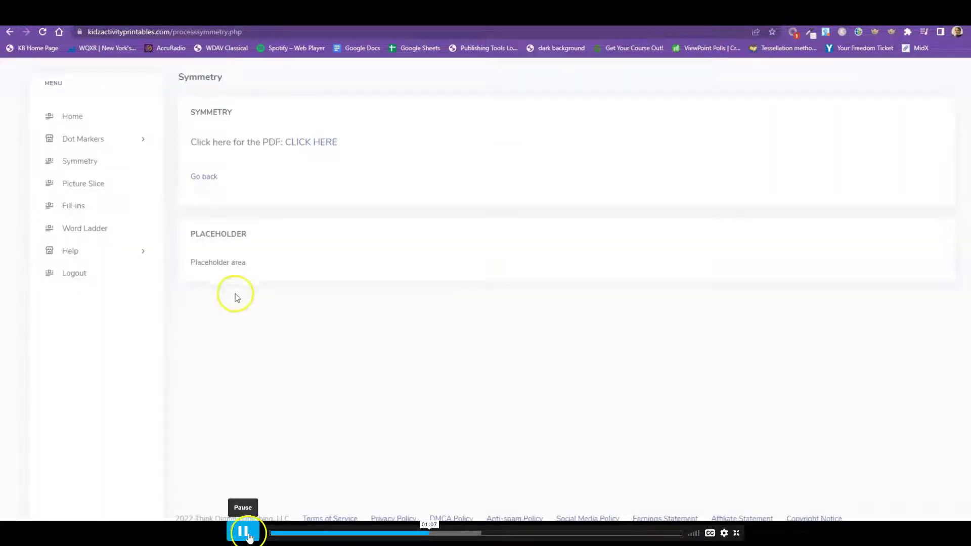
# Step: Pause the Symmetry demo, leave full screen and start the Word Ladders demo
pyautogui.click(247, 533)
pyautogui.press('Escape')
pyautogui.click(514, 255)
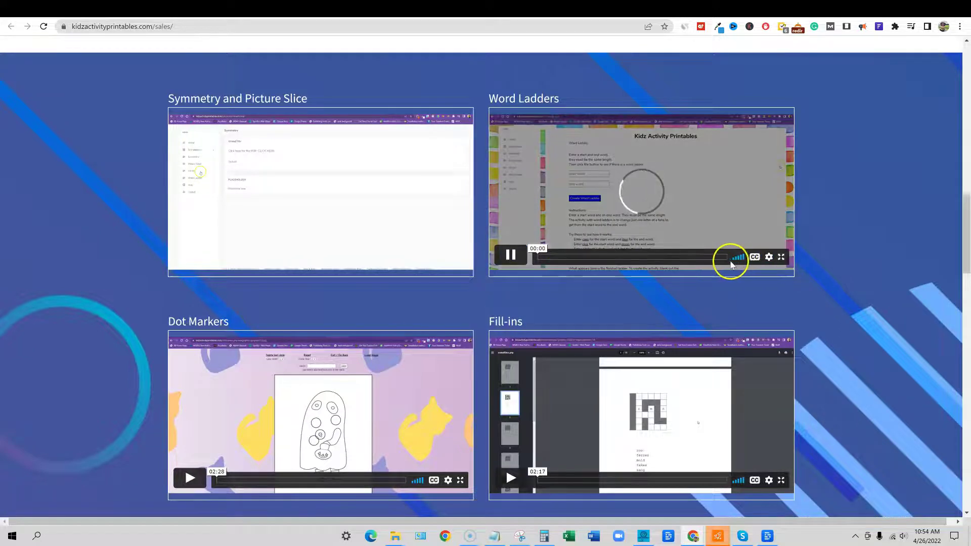
# Step: Jump the full-screen Word Ladders demo to the nice-to-moon ladder, then pause it
pyautogui.doubleClick(732, 263)
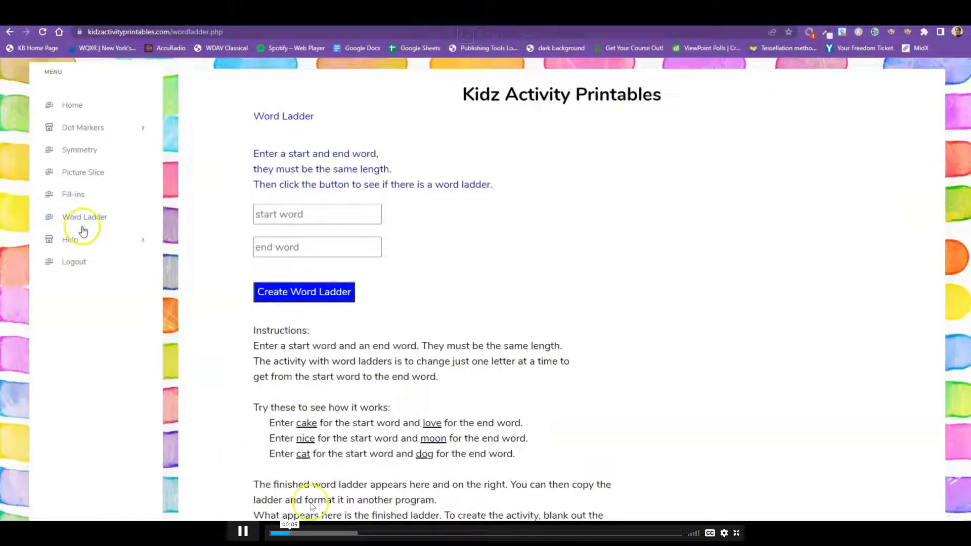
pyautogui.click(325, 533)
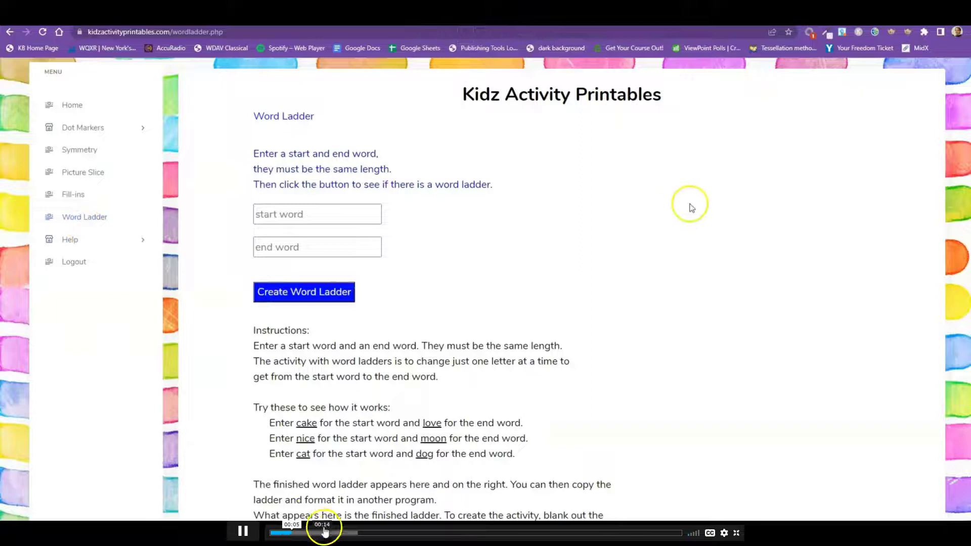
pyautogui.click(446, 534)
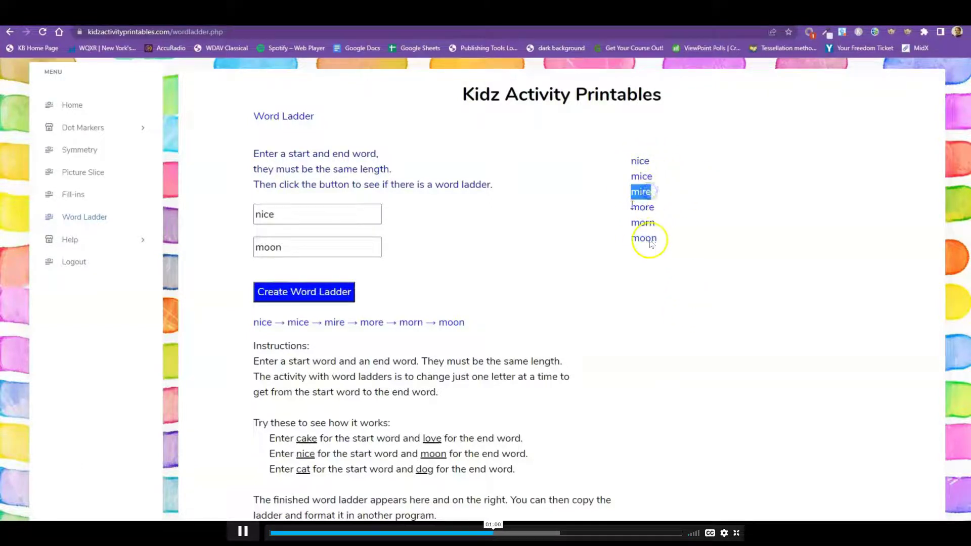
pyautogui.click(737, 533)
pyautogui.click(511, 256)
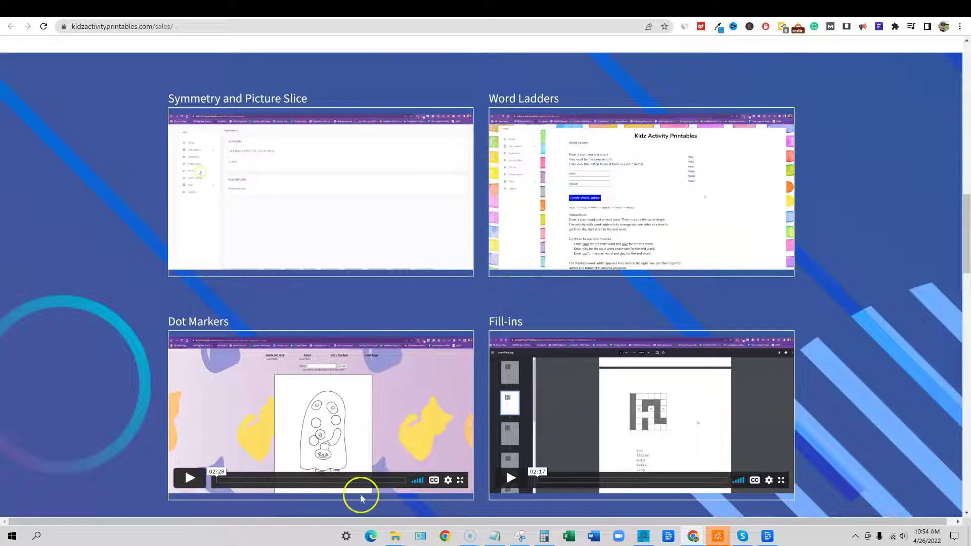
# Step: Start the Dot Markers demo full screen and skip ahead
pyautogui.click(189, 479)
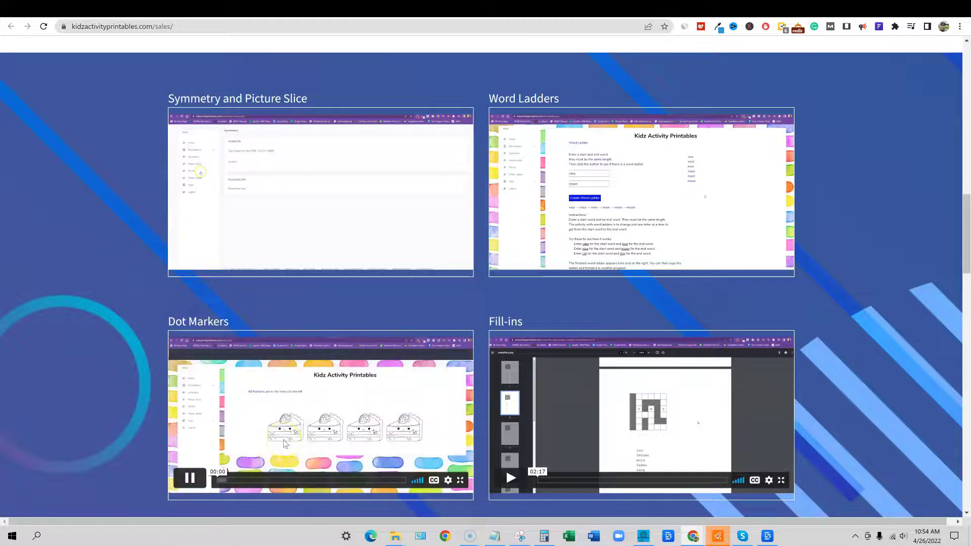
pyautogui.scroll(-1, 416, 434)
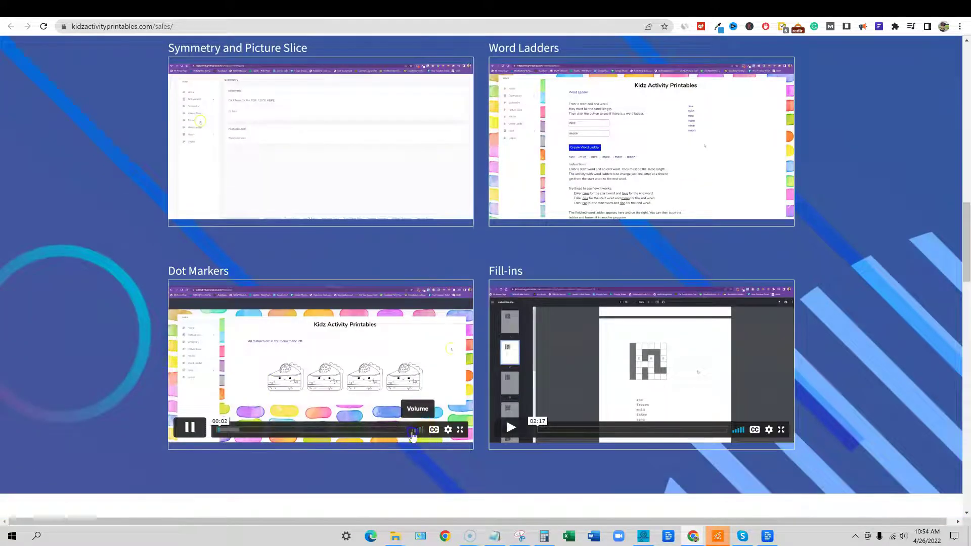
pyautogui.click(460, 431)
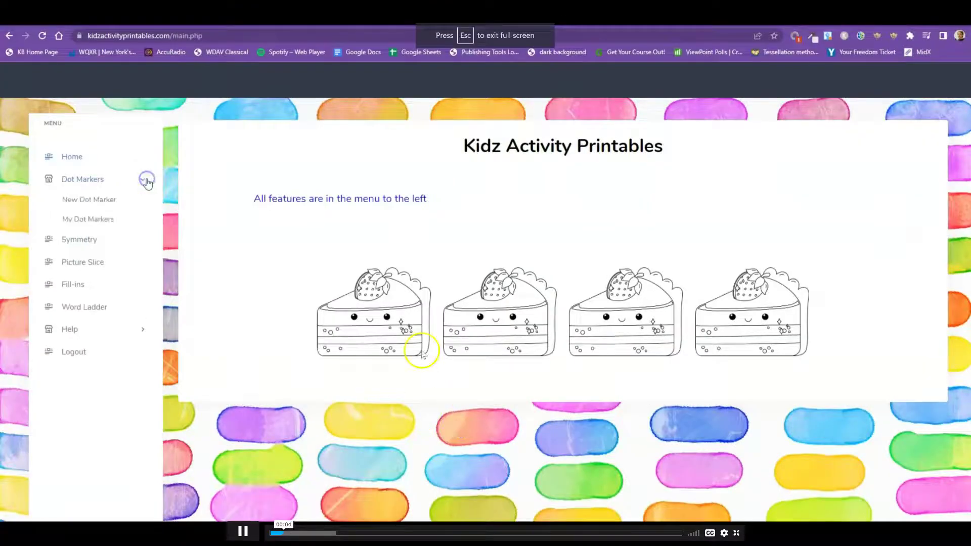
pyautogui.click(369, 531)
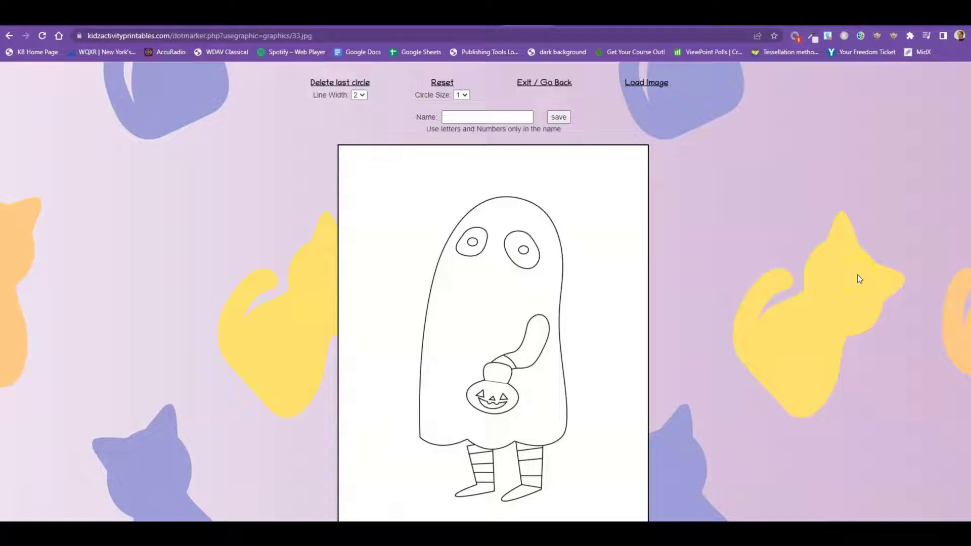
# Step: Place dot circles around the ghost drawing
pyautogui.click(361, 99)
pyautogui.click(360, 96)
pyautogui.click(465, 97)
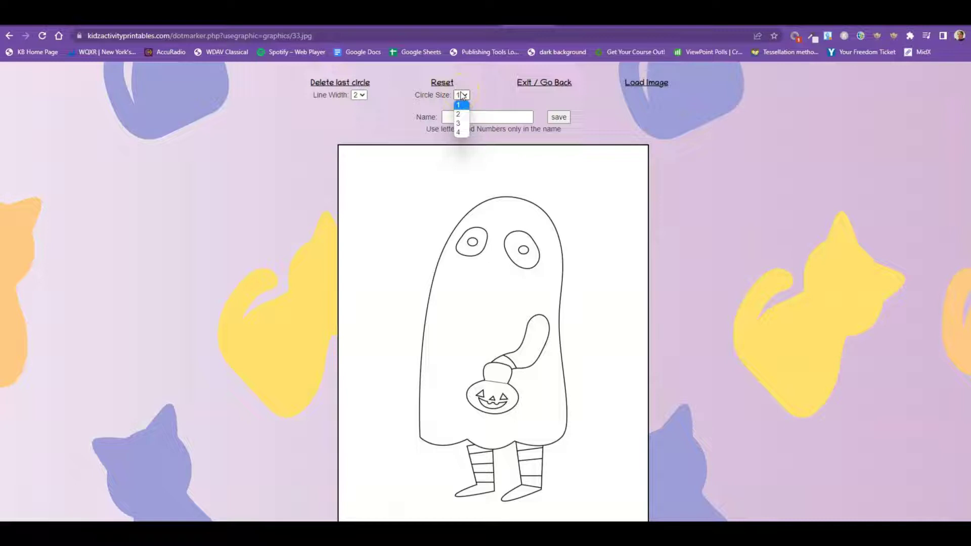
pyautogui.click(463, 123)
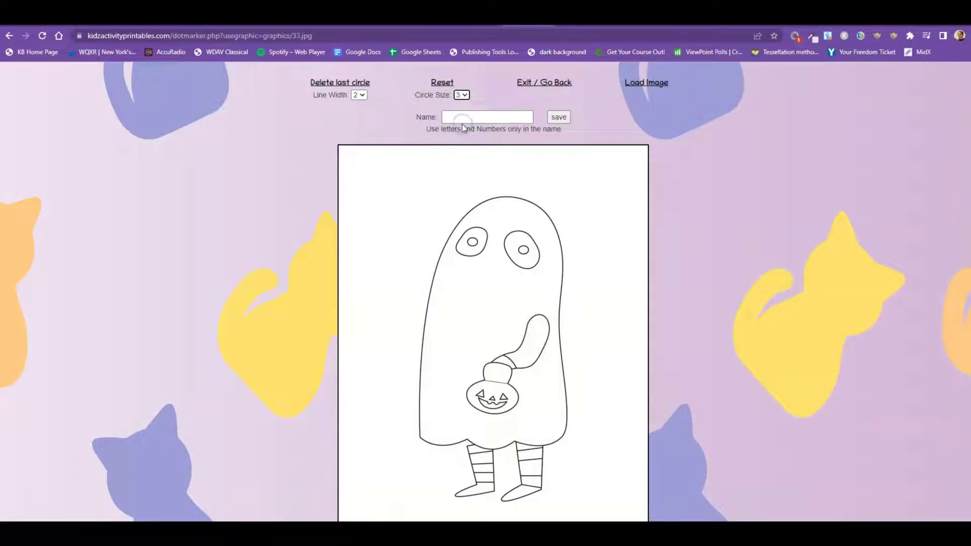
pyautogui.click(382, 172)
pyautogui.click(400, 224)
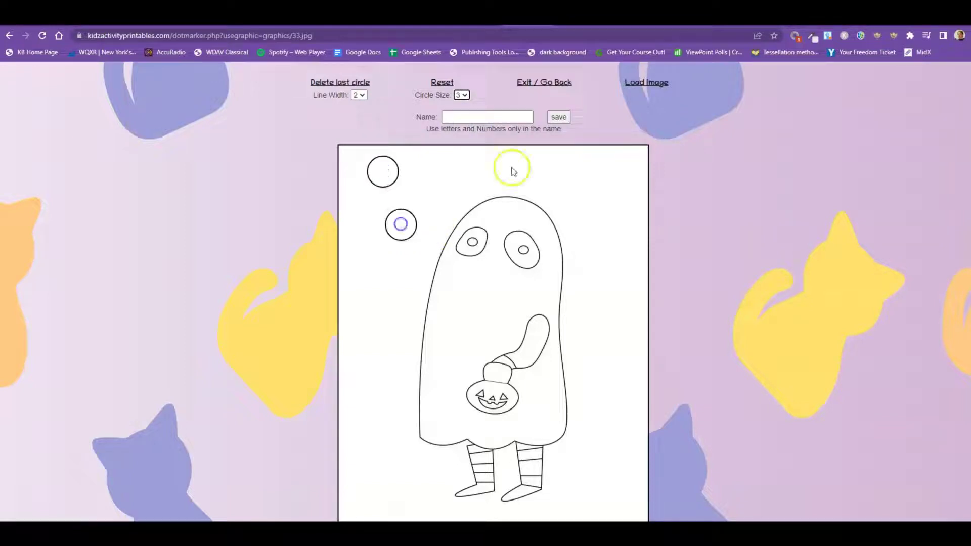
pyautogui.click(541, 159)
pyautogui.click(590, 196)
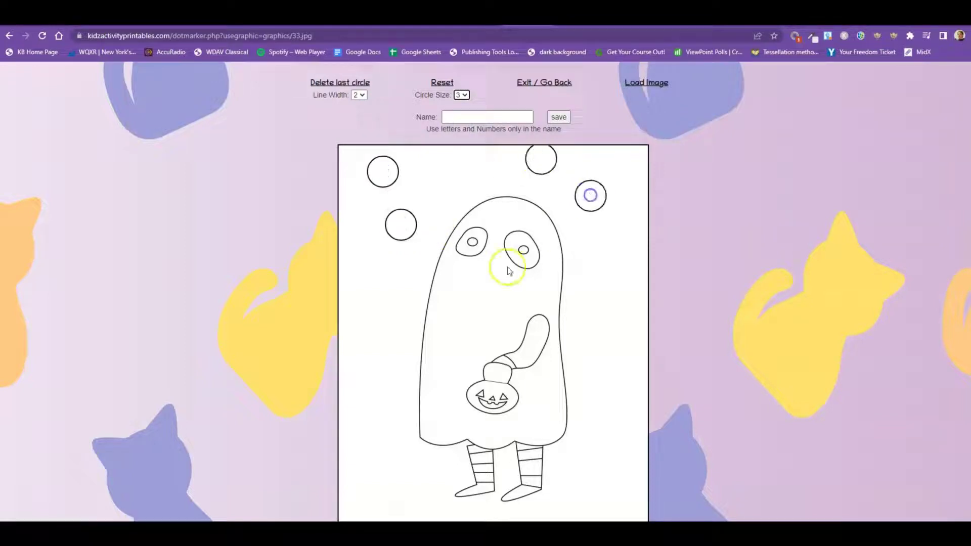
pyautogui.click(455, 294)
pyautogui.click(536, 296)
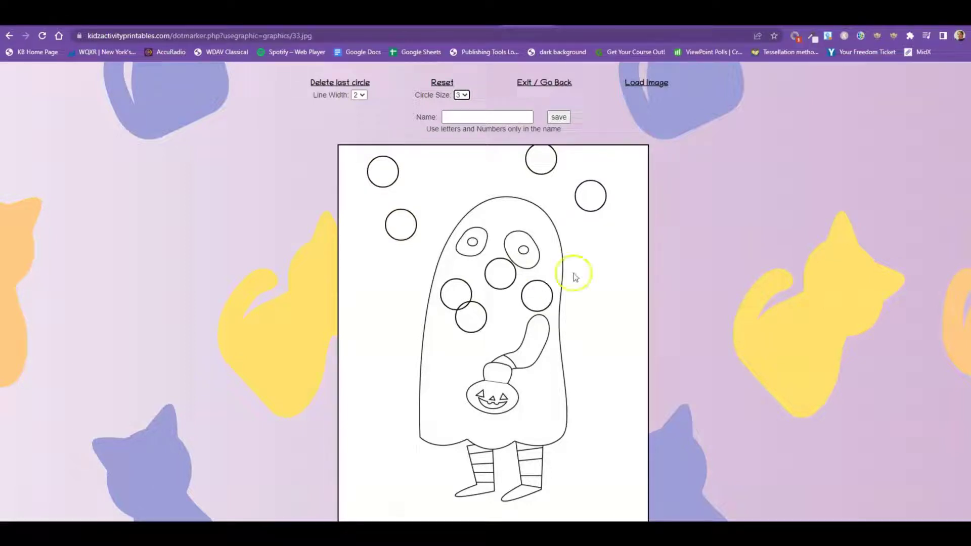
# Step: Delete the last two circles, then skip ahead to fun ghost in My Dot Markers
pyautogui.click(331, 83)
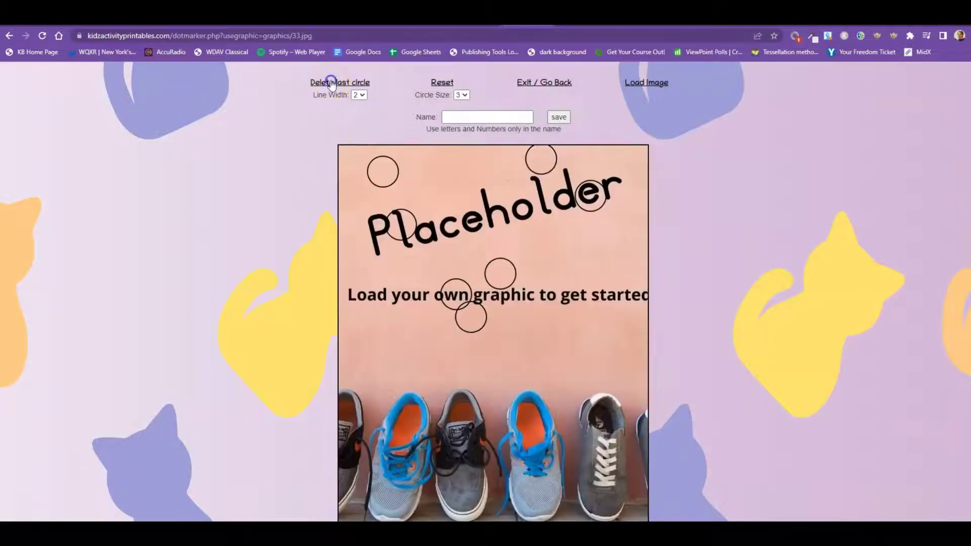
pyautogui.click(331, 83)
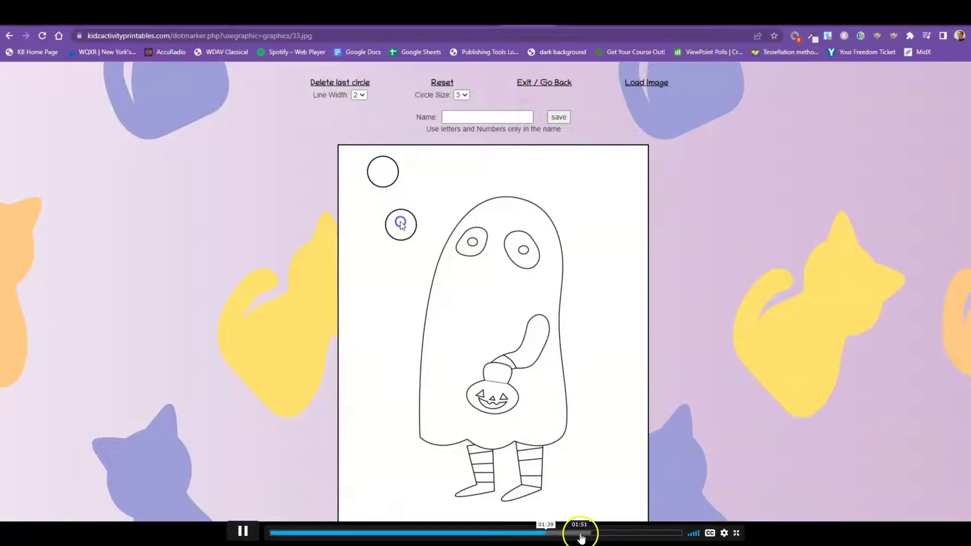
pyautogui.click(592, 534)
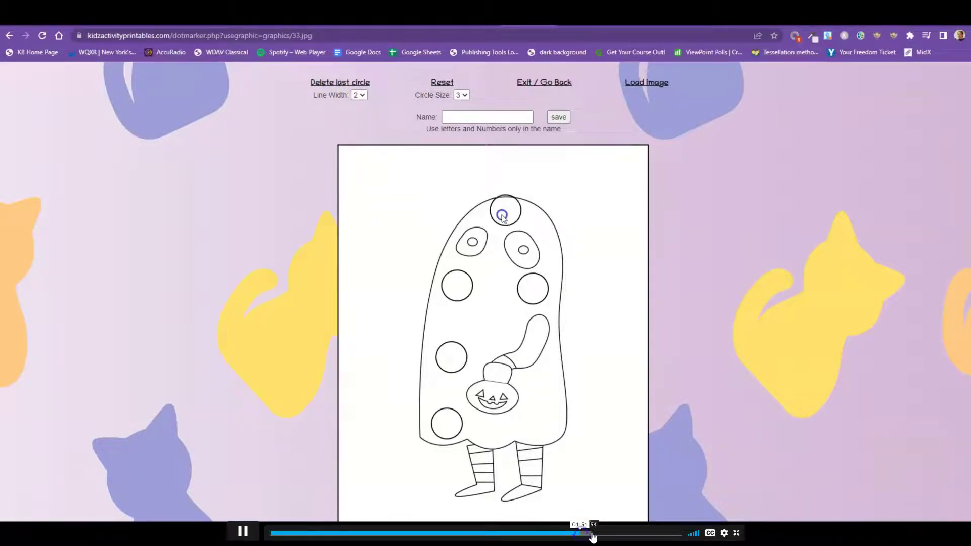
pyautogui.click(603, 535)
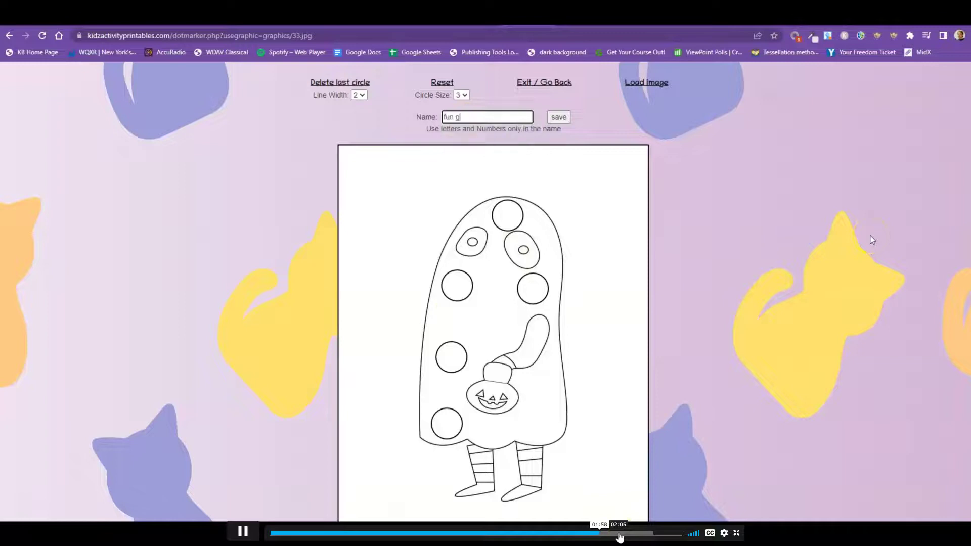
pyautogui.click(619, 537)
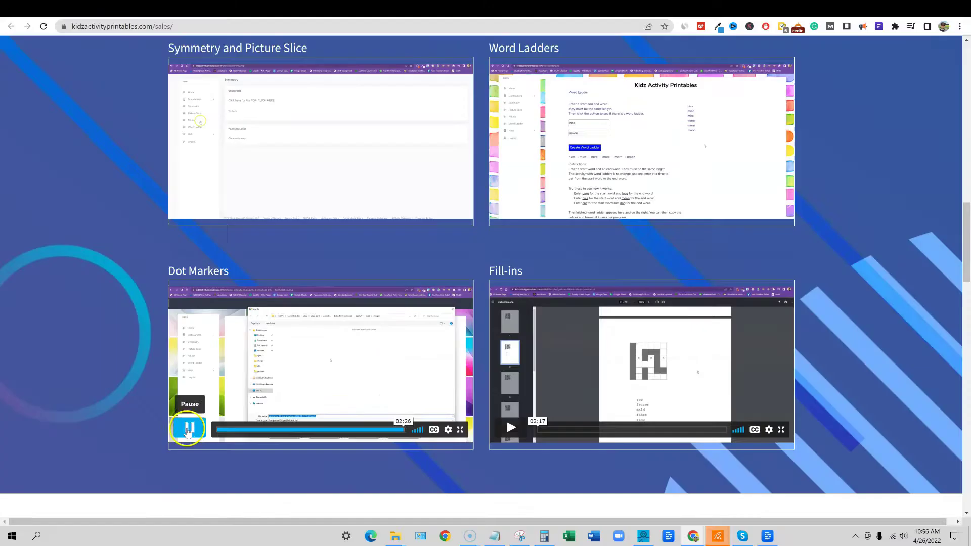
# Step: Pause the Dot Markers demo and play the Fill-ins demo full screen
pyautogui.click(189, 430)
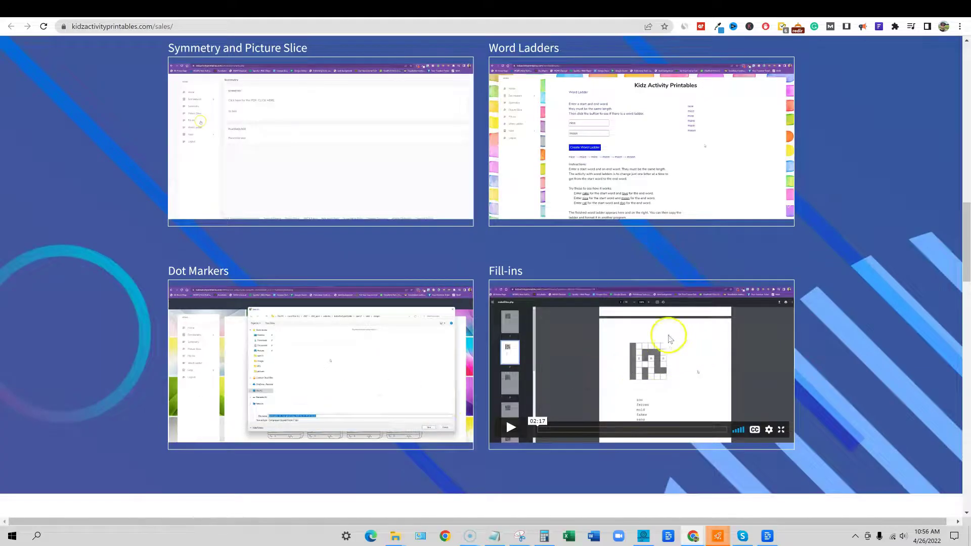
pyautogui.click(510, 429)
pyautogui.click(780, 429)
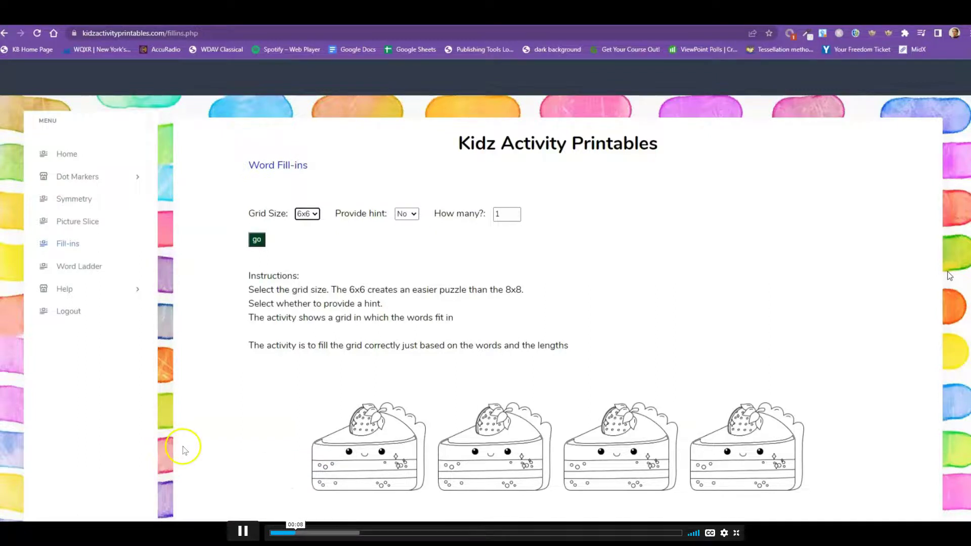
# Step: Skip the Fill-ins demo to the generated ten-page puzzle PDF and pause it
pyautogui.click(327, 532)
pyautogui.click(373, 533)
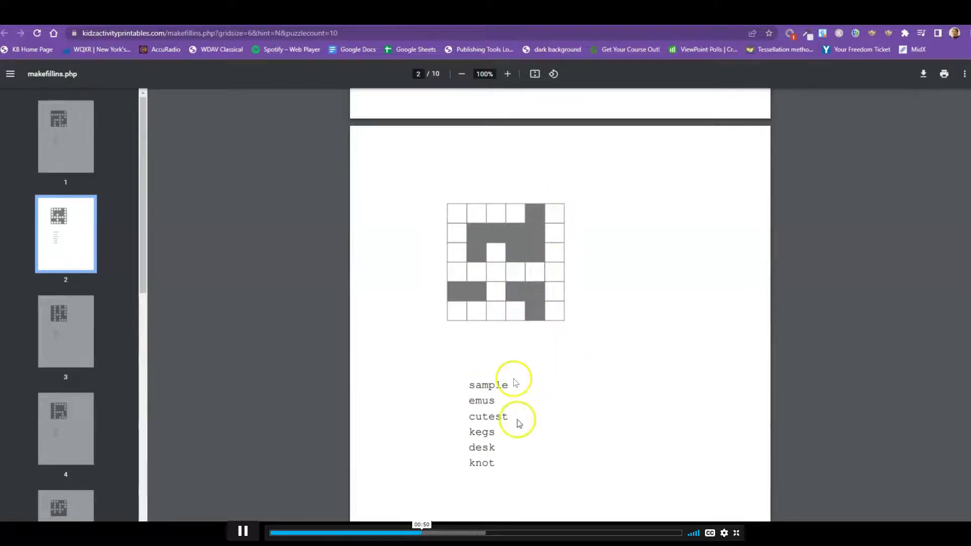
pyautogui.click(243, 531)
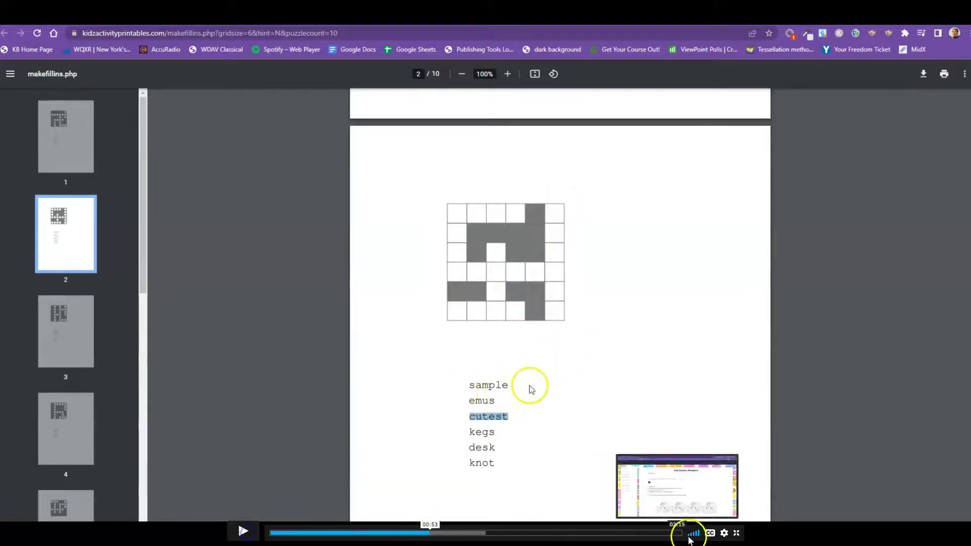
# Step: Exit the full-screen Fill-ins video back to the sales page
pyautogui.click(737, 532)
pyautogui.scroll(-3, 672, 382)
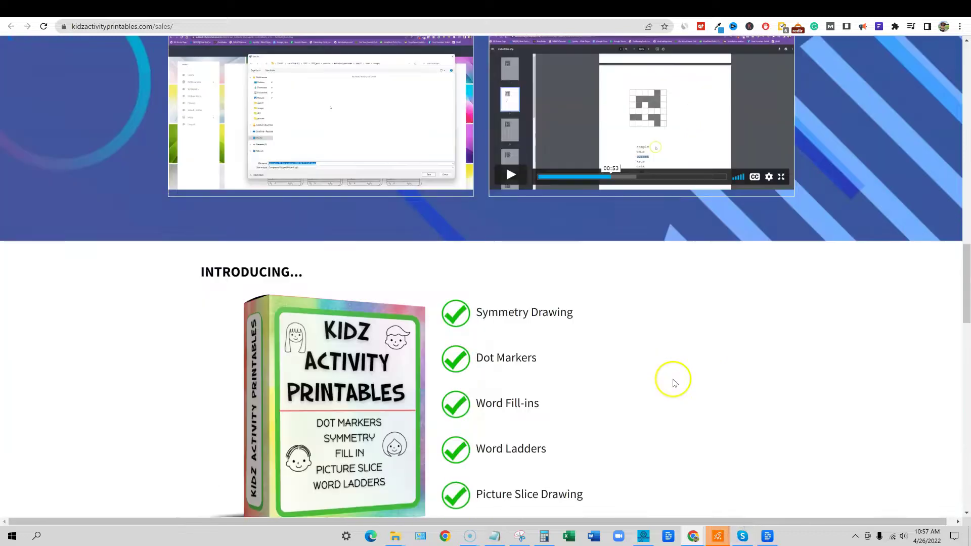
pyautogui.scroll(-1, 672, 381)
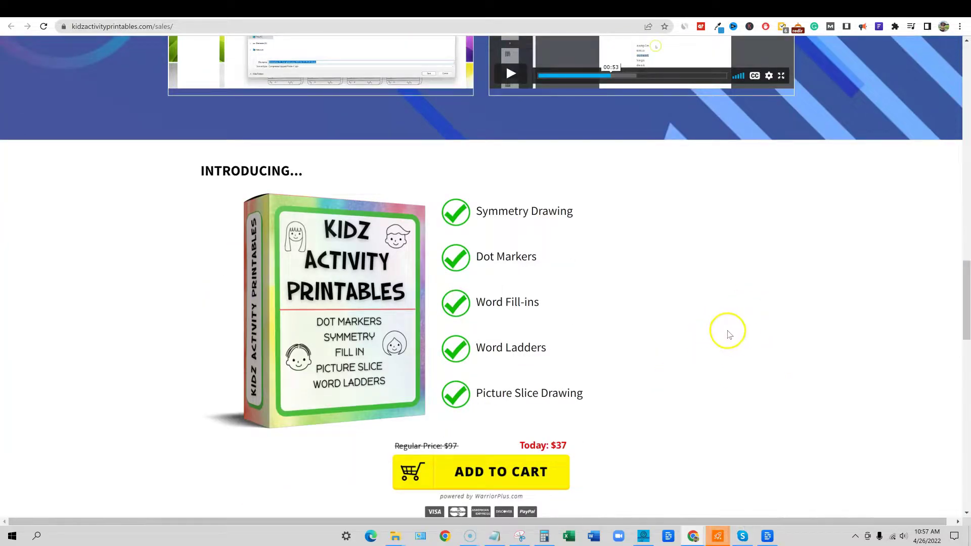
pyautogui.scroll(-1, 729, 334)
pyautogui.scroll(-1, 682, 357)
pyautogui.scroll(-3, 655, 380)
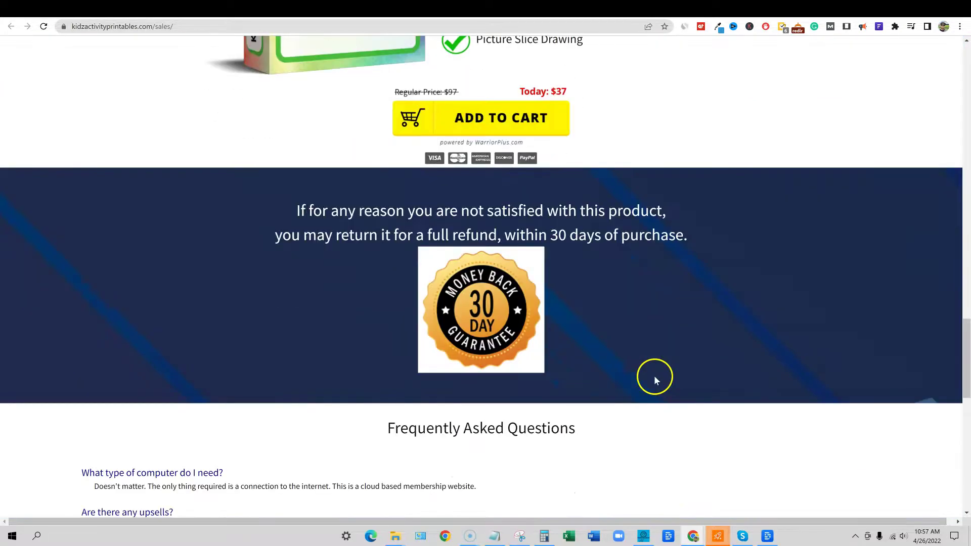
pyautogui.scroll(-3, 654, 373)
pyautogui.scroll(4, 683, 368)
pyautogui.scroll(1, 705, 366)
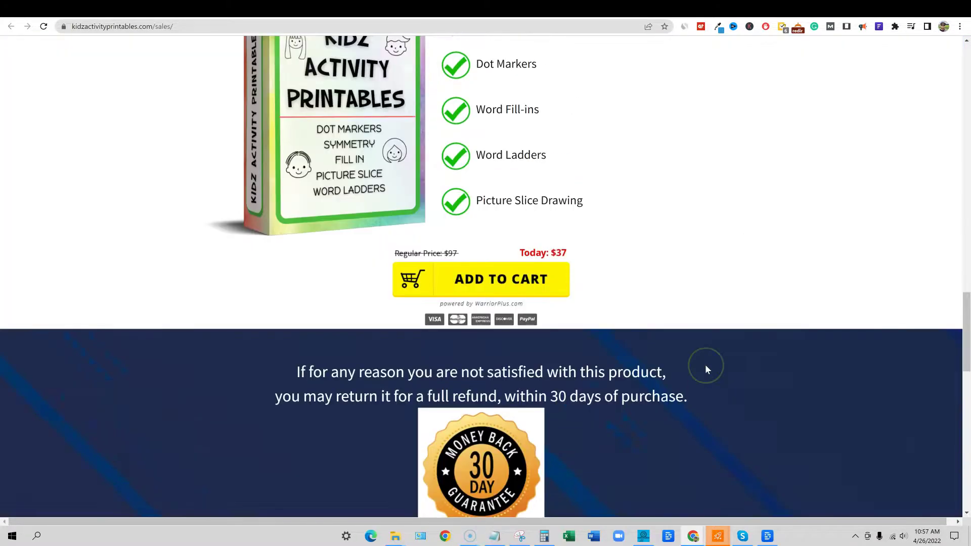
pyautogui.scroll(2, 704, 366)
# Step: Open the Kidz Activity Printables bonuses page on bonuscrate.com
pyautogui.click(817, 8)
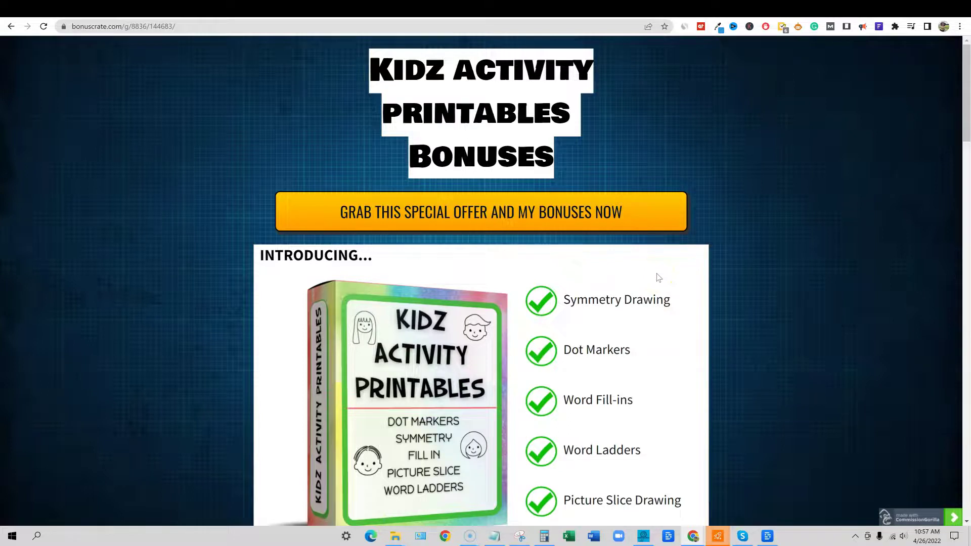
pyautogui.scroll(-4, 663, 296)
pyautogui.scroll(-3, 664, 297)
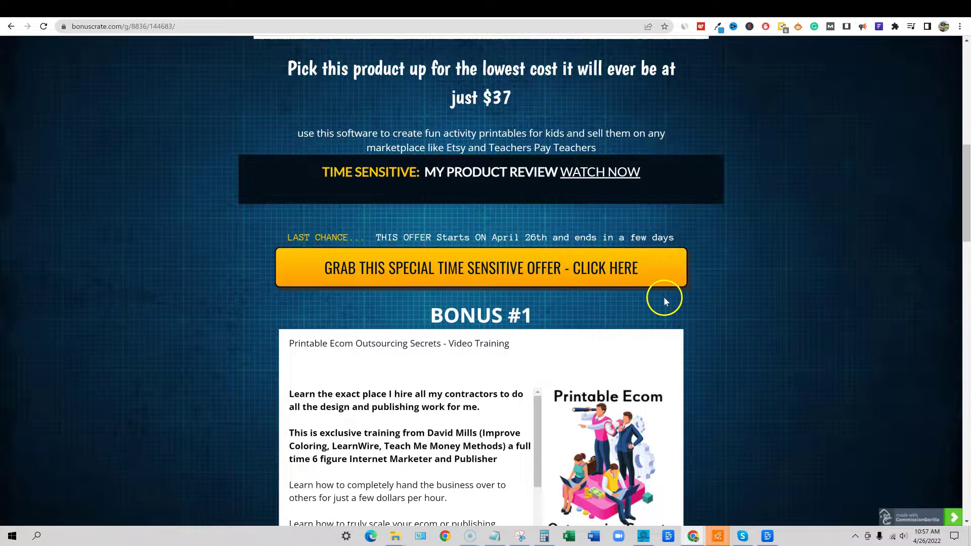
pyautogui.scroll(-2, 703, 301)
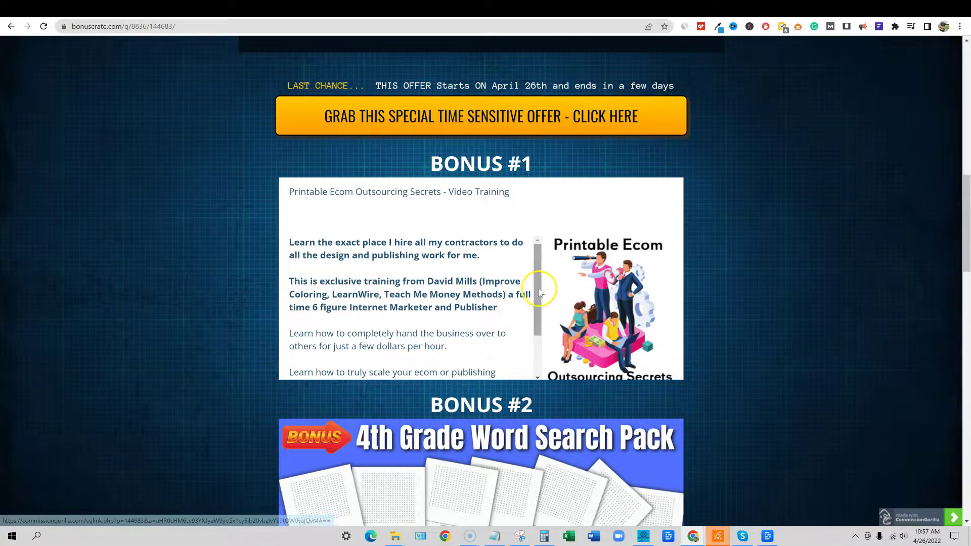
pyautogui.moveTo(542, 288)
pyautogui.mouseDown()
pyautogui.moveTo(538, 347)
pyautogui.moveTo(542, 250)
pyautogui.mouseUp()
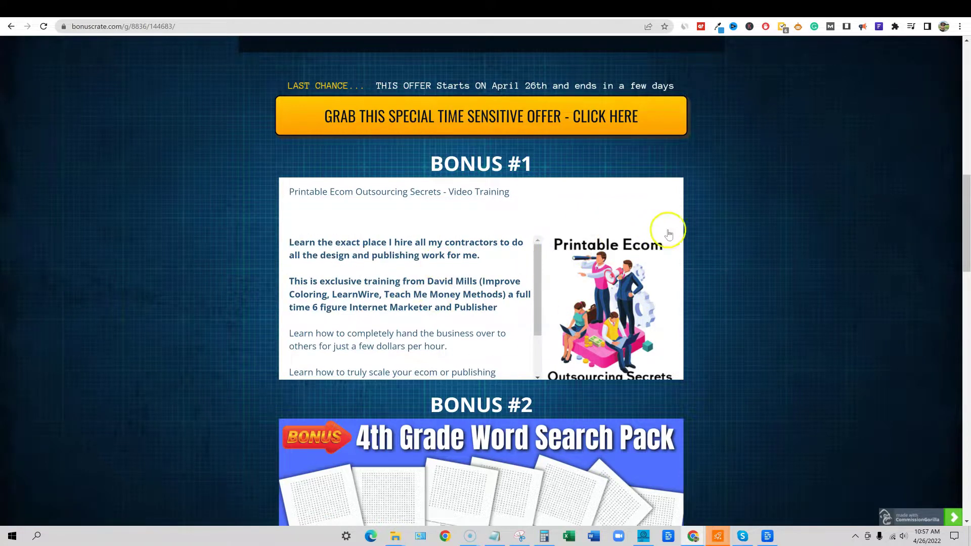
pyautogui.scroll(-1, 734, 263)
pyautogui.scroll(-2, 740, 276)
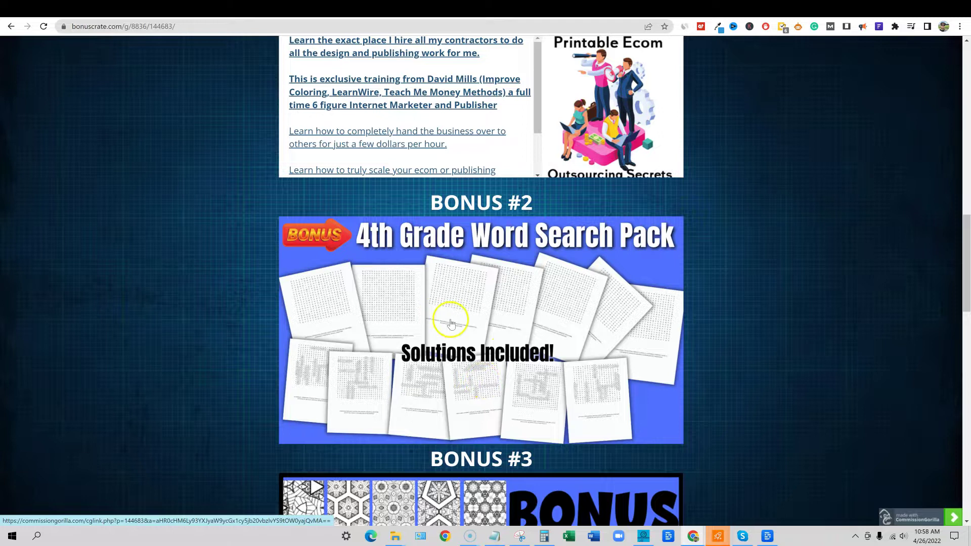
pyautogui.scroll(-3, 576, 348)
pyautogui.scroll(-1, 606, 354)
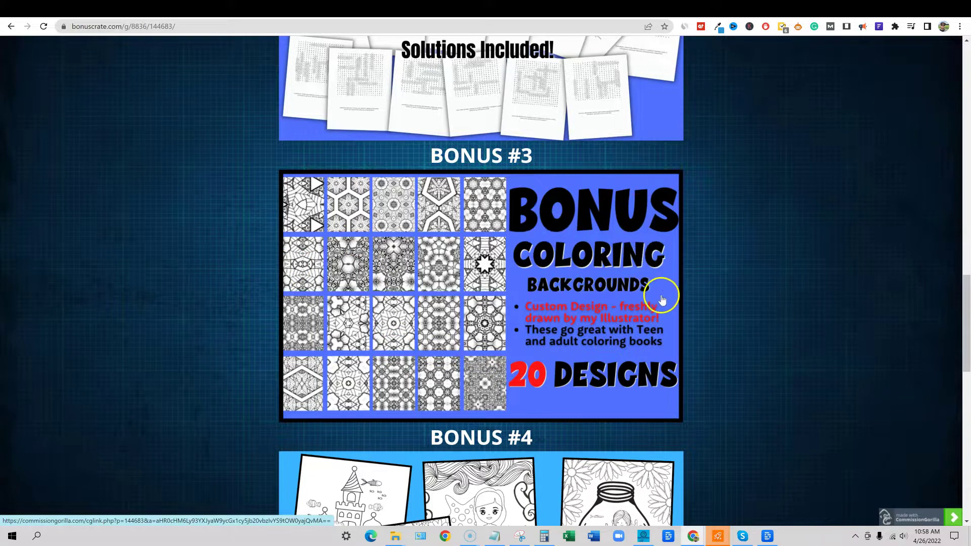
pyautogui.scroll(-3, 635, 375)
pyautogui.scroll(-2, 635, 375)
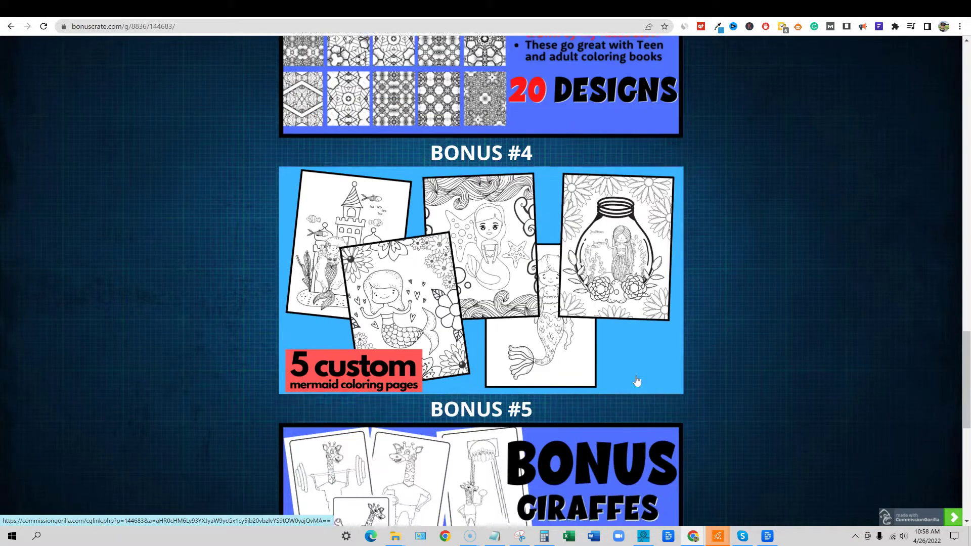
pyautogui.scroll(1, 645, 265)
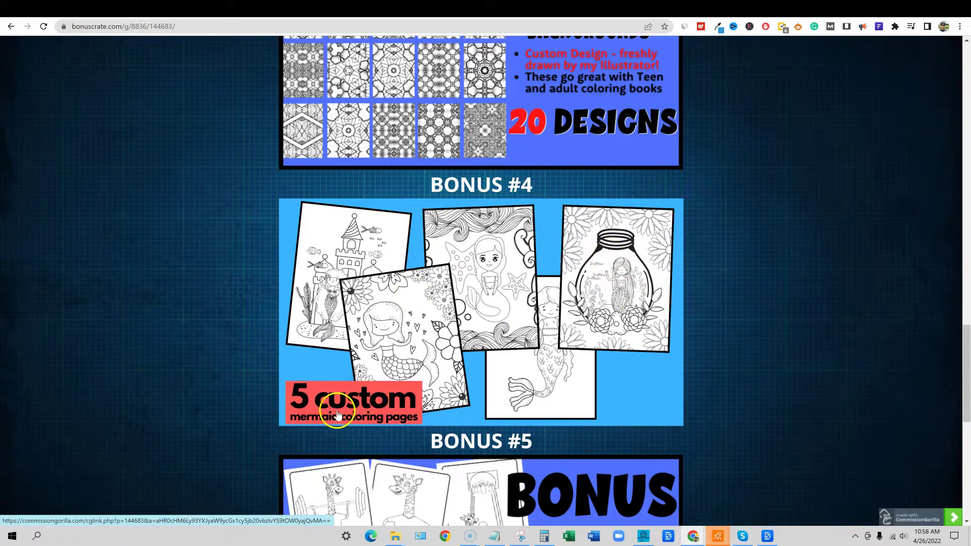
pyautogui.scroll(-2, 644, 392)
pyautogui.scroll(-1, 644, 394)
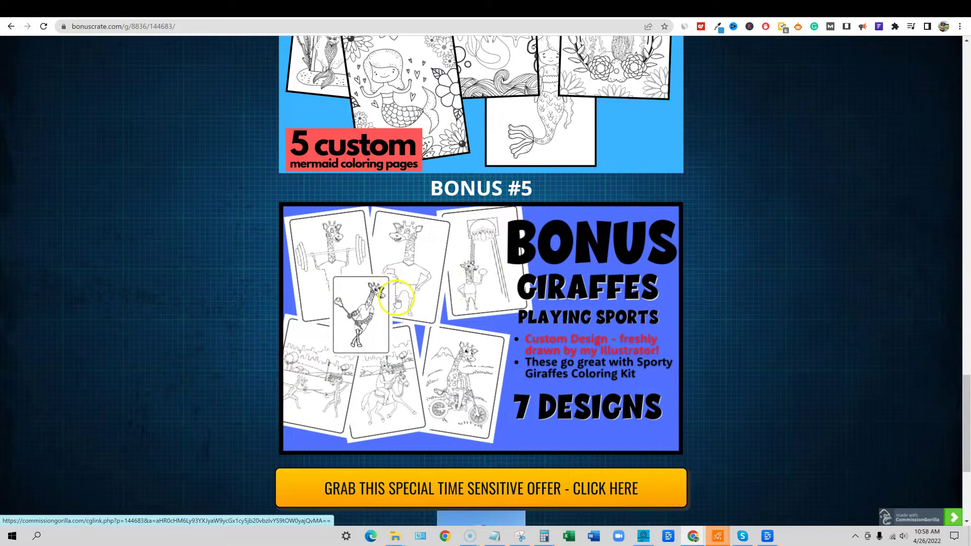
pyautogui.scroll(-1, 533, 308)
pyautogui.scroll(-1, 533, 308)
pyautogui.scroll(5, 554, 316)
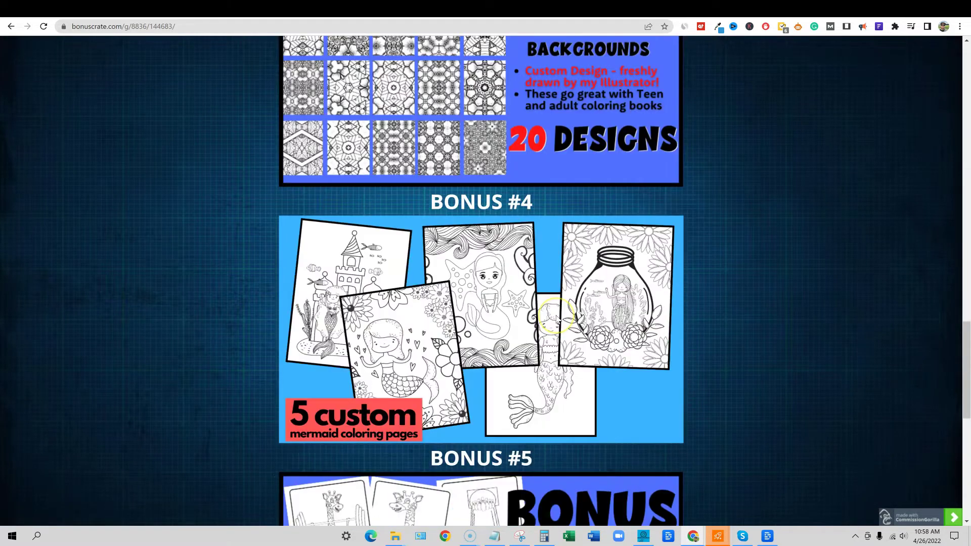
pyautogui.scroll(3, 554, 316)
pyautogui.scroll(4, 558, 323)
pyautogui.scroll(5, 558, 323)
pyautogui.scroll(2, 557, 323)
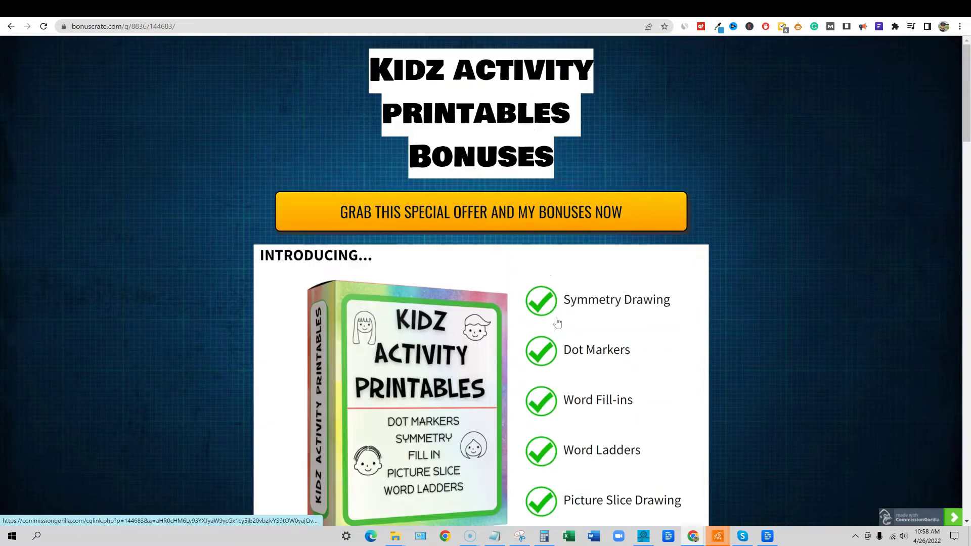
# Step: Click on the Bonuscrate bonus page while reviewing bonuses #2 to #5
pyautogui.click(533, 310)
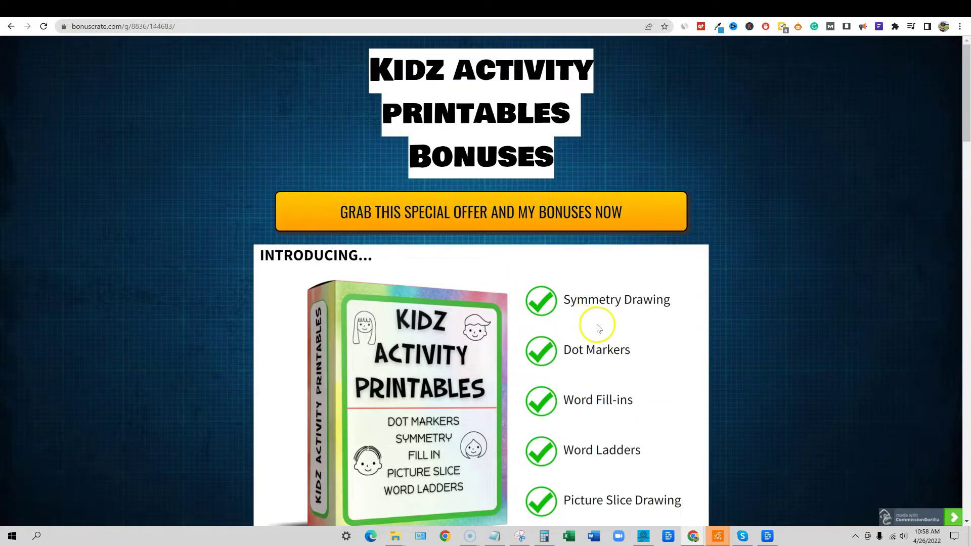